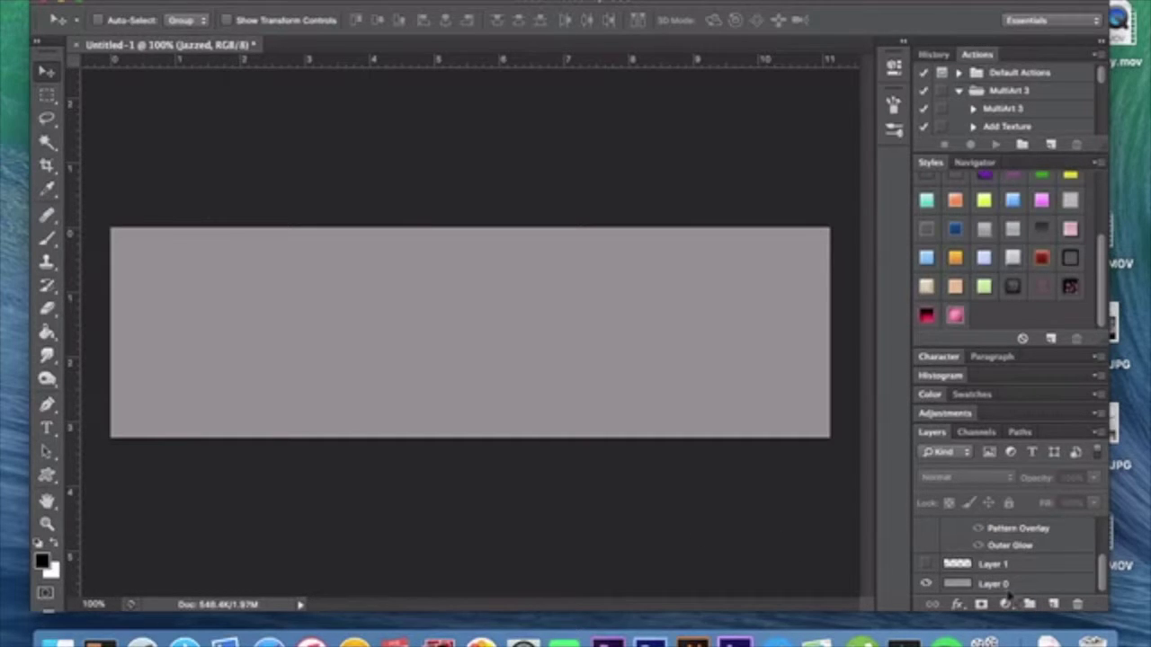
Show the Jazzed text layer and confirm e2a2a2 as the colour of its text
{"action": "scroll", "coordinate": [1007, 596], "scroll_direction": "up", "scroll_amount": 3}
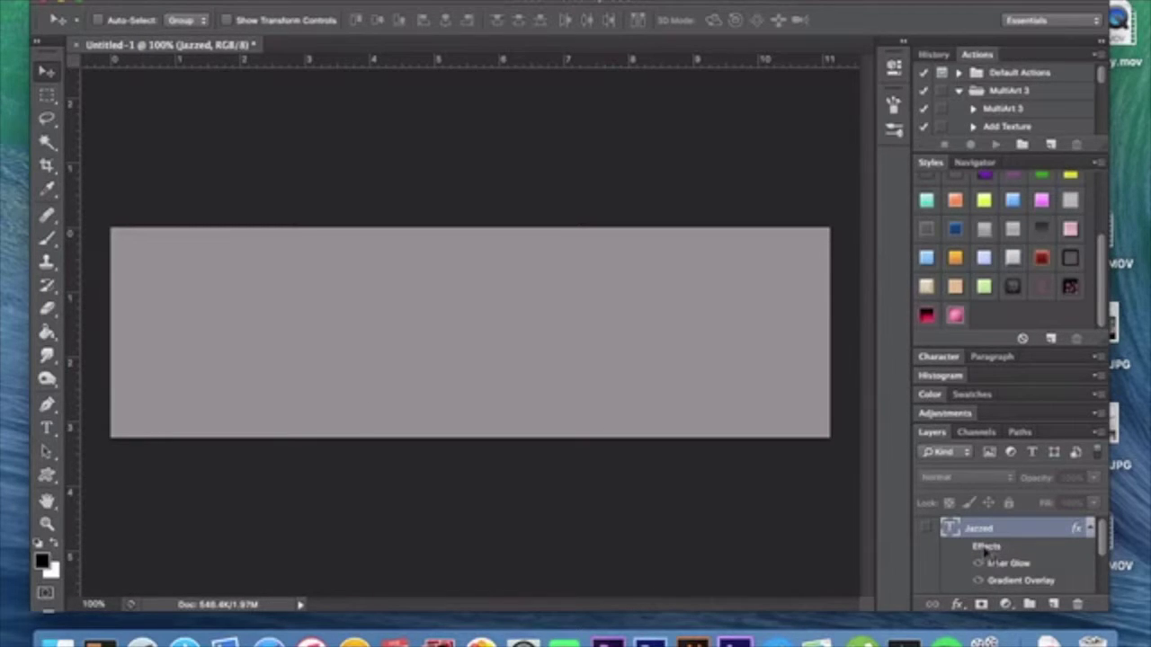
{"action": "left_click", "coordinate": [926, 528]}
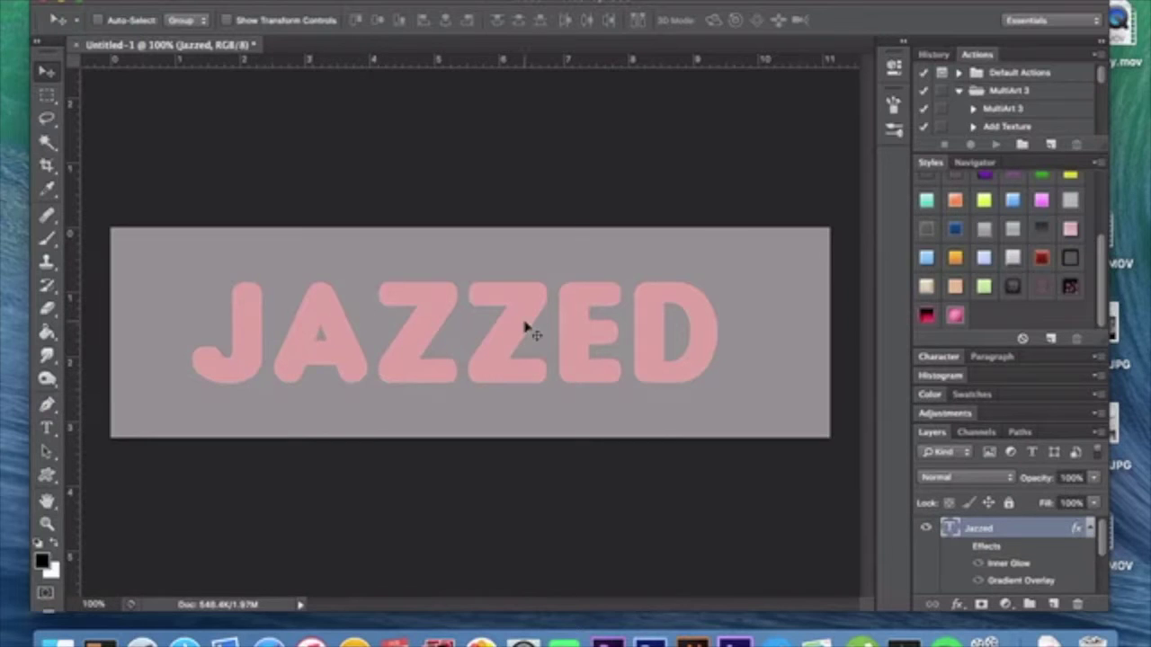
{"action": "left_click", "coordinate": [47, 429]}
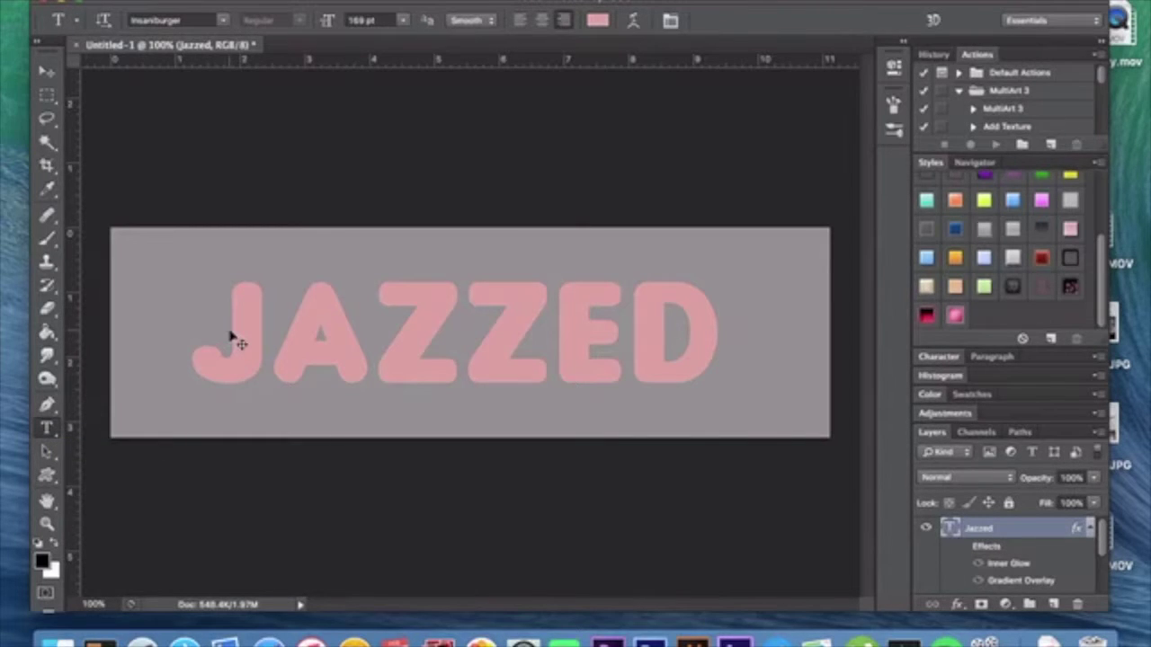
{"action": "left_click_drag", "start_coordinate": [232, 336], "coordinate": [755, 295]}
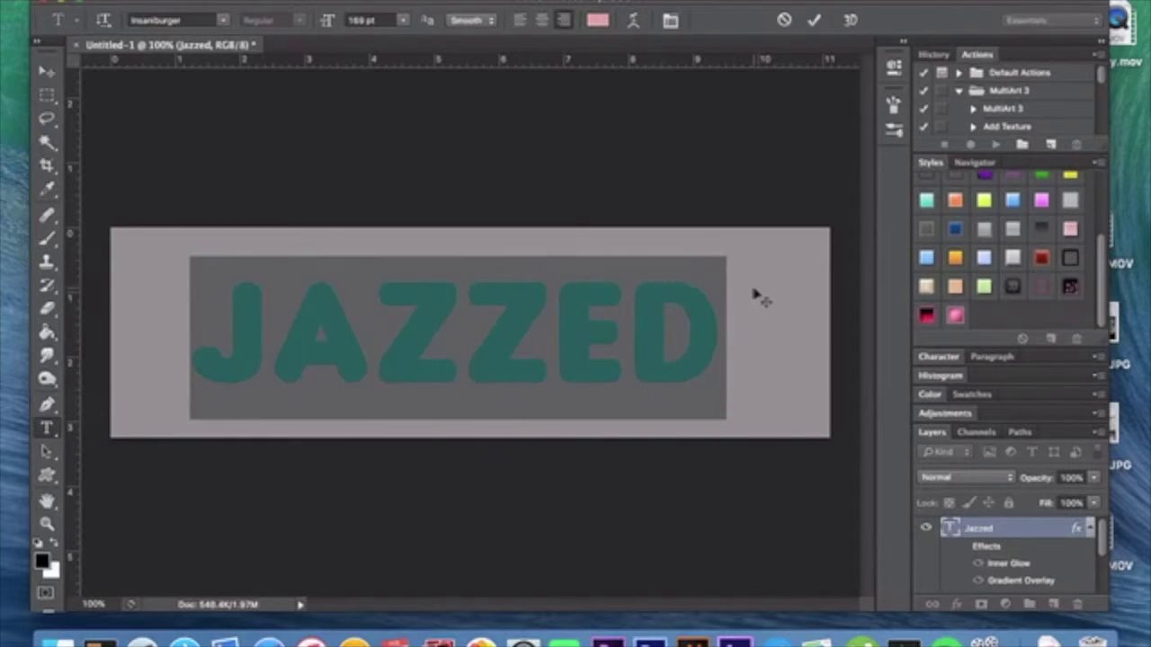
{"action": "left_click", "coordinate": [598, 19]}
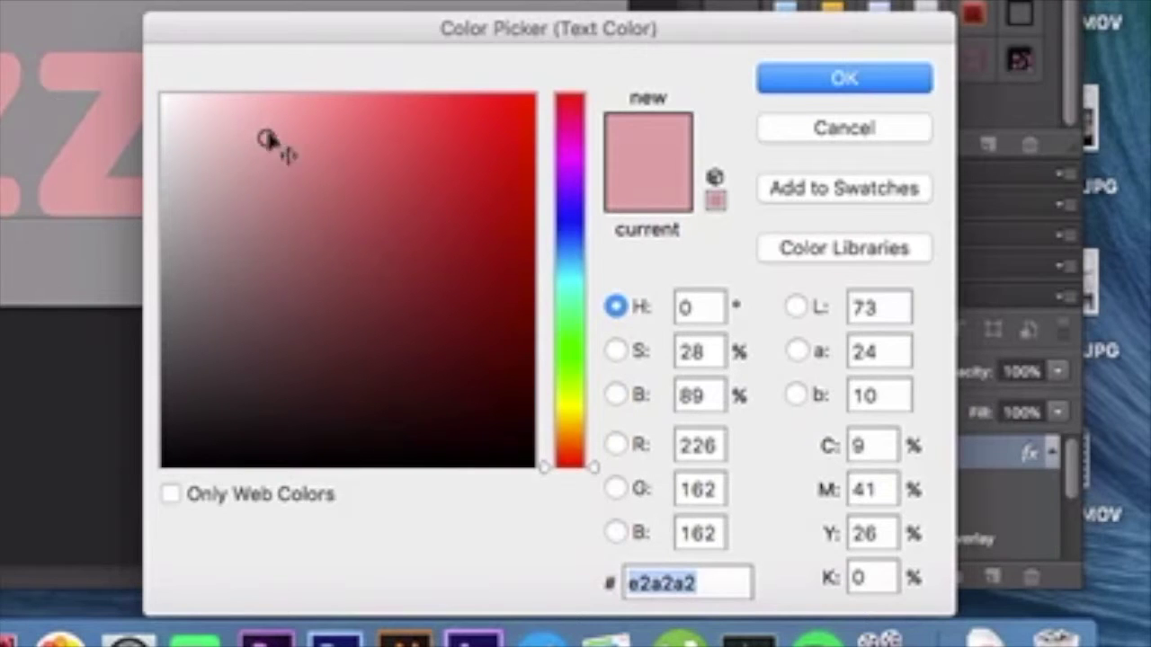
{"action": "left_click", "coordinate": [902, 85]}
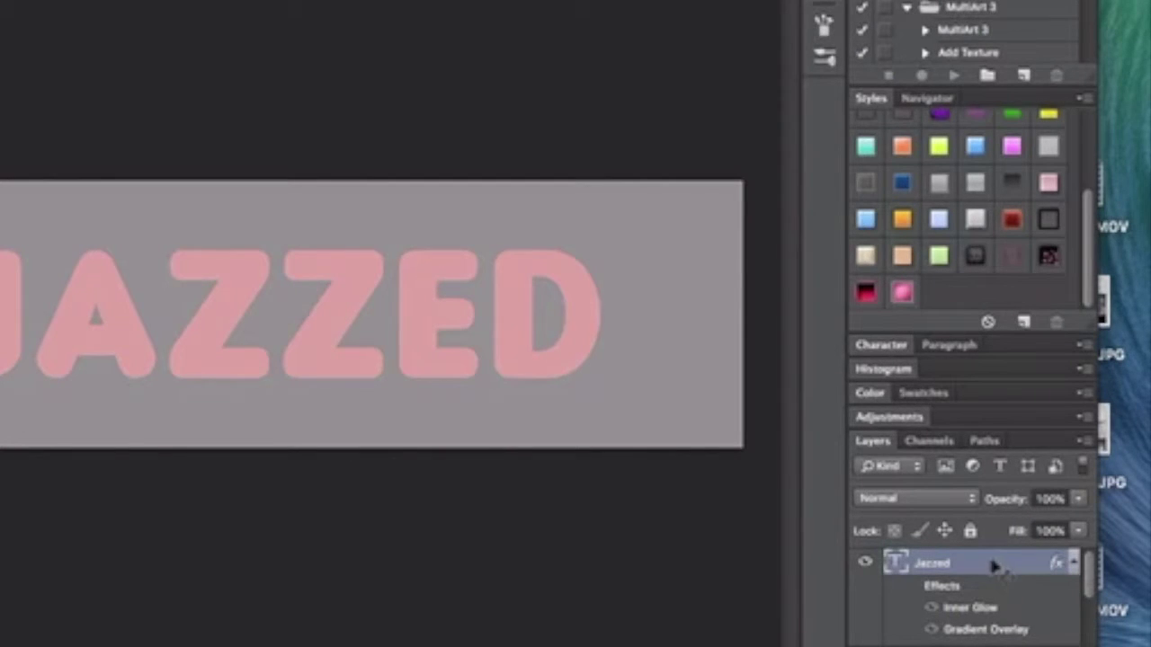
Open the Jazzed layer's style settings and examine its Inner Glow, Gradient Overlay and the gradient presets
{"action": "double_click", "coordinate": [995, 568]}
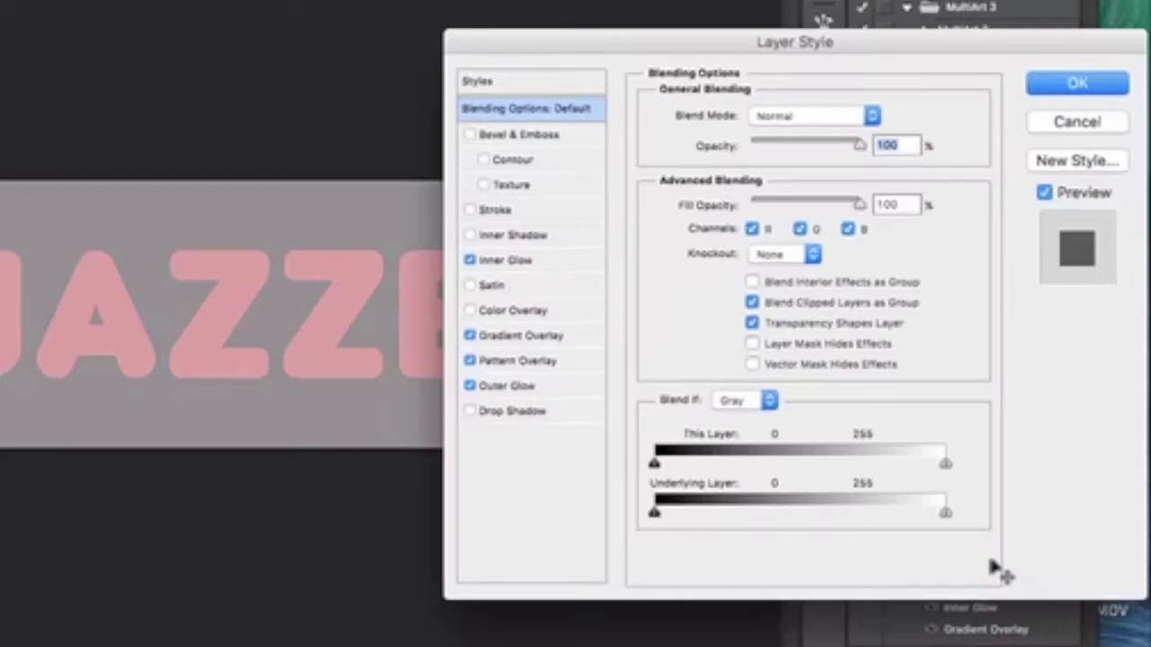
{"action": "left_click", "coordinate": [545, 270]}
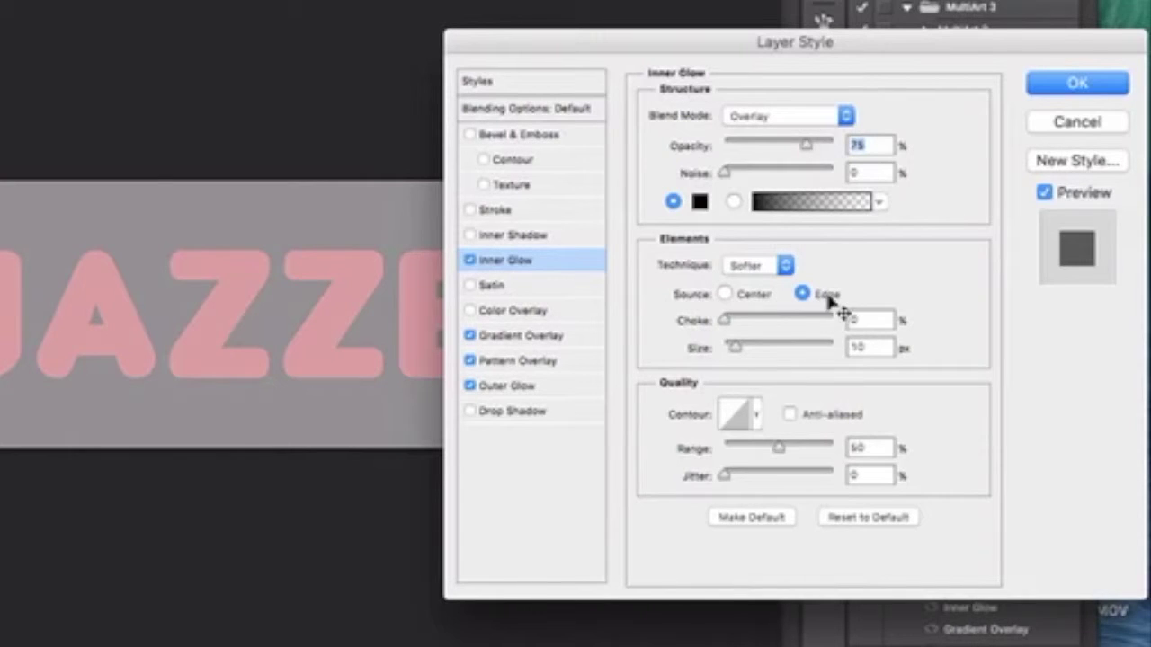
{"action": "left_click", "coordinate": [540, 336]}
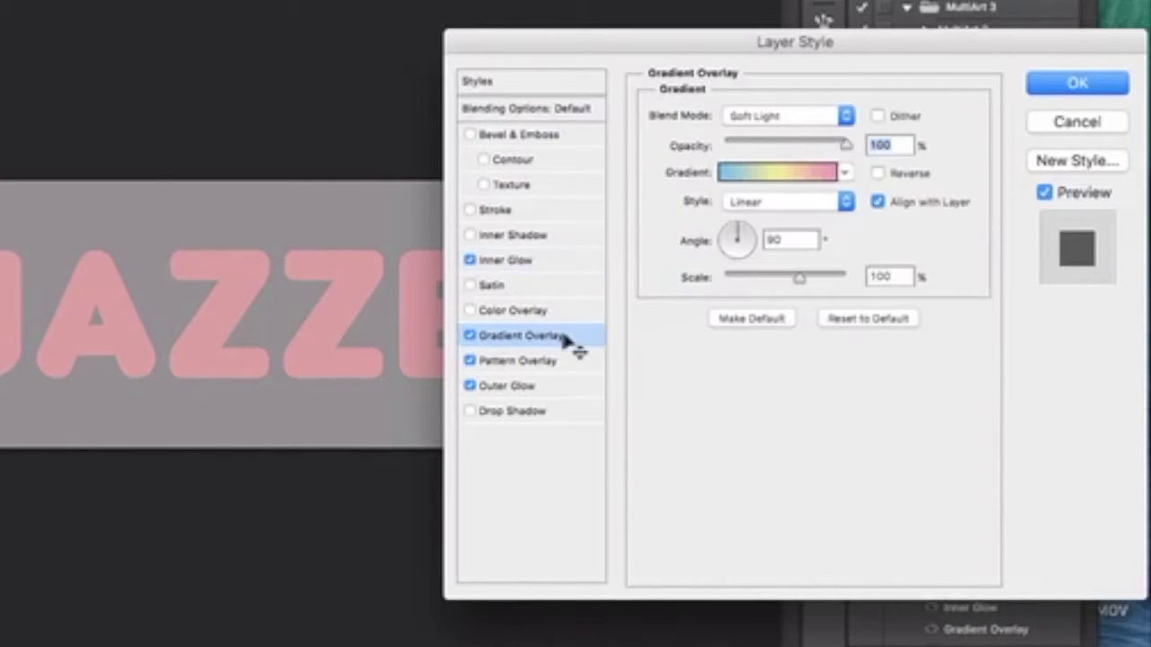
{"action": "left_click", "coordinate": [775, 176]}
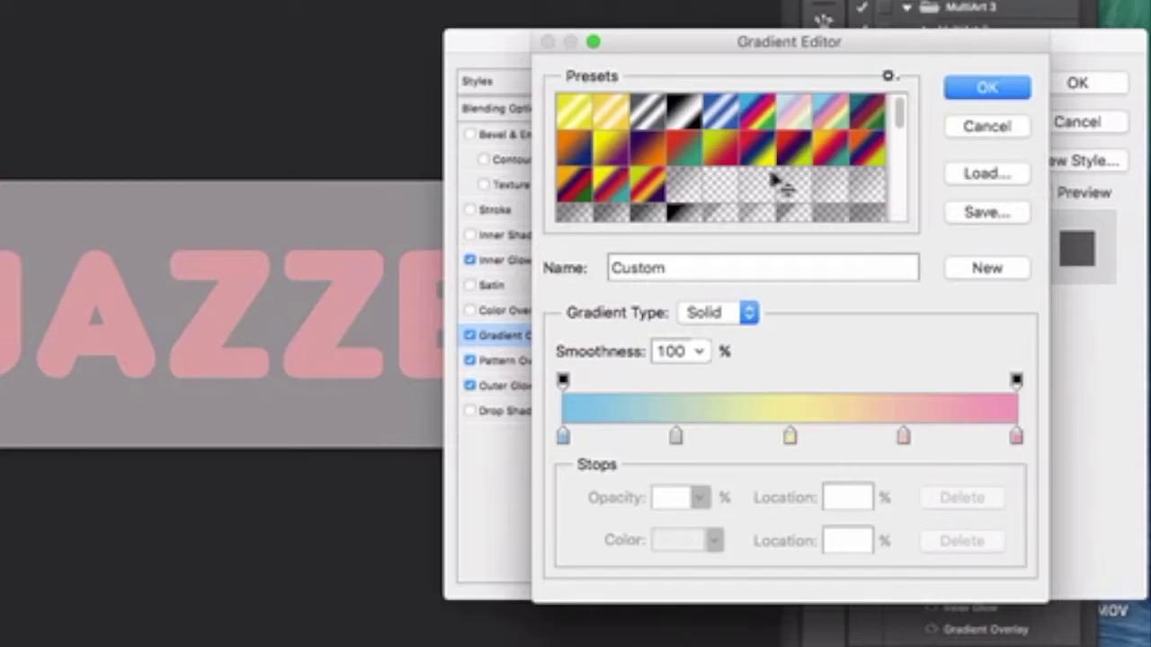
{"action": "scroll", "coordinate": [621, 18], "scroll_direction": "down", "scroll_amount": 2}
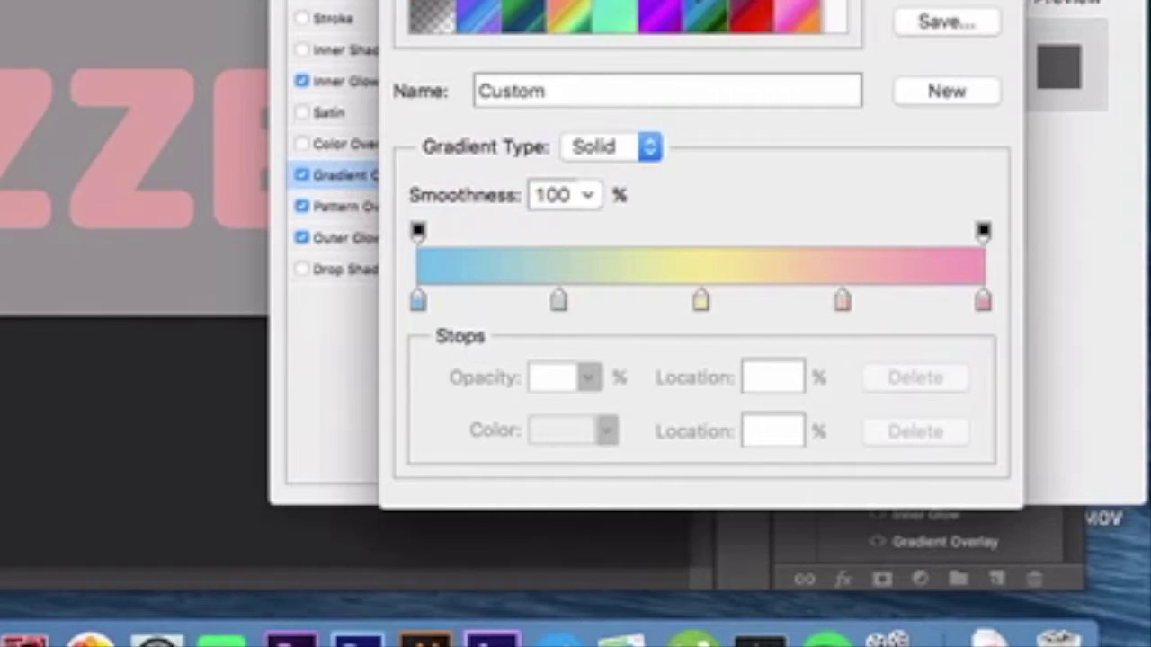
{"action": "scroll", "coordinate": [621, 18], "scroll_direction": "up", "scroll_amount": 2}
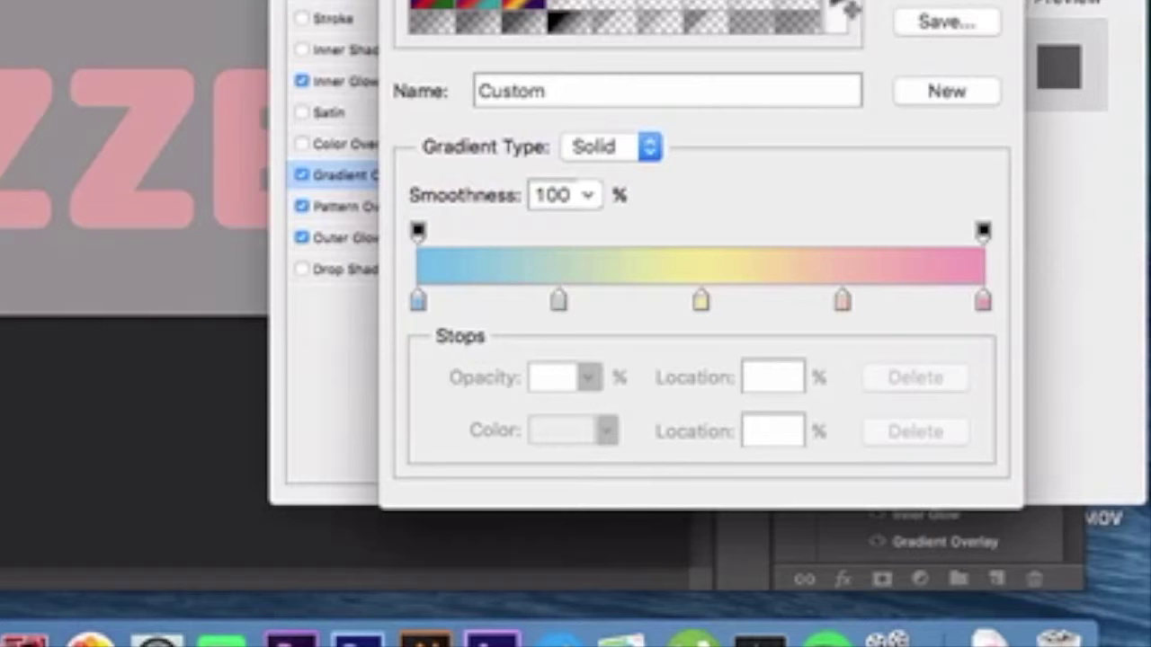
{"action": "scroll", "coordinate": [820, 9], "scroll_direction": "down", "scroll_amount": 3}
{"action": "scroll", "coordinate": [820, 9], "scroll_direction": "down", "scroll_amount": 3}
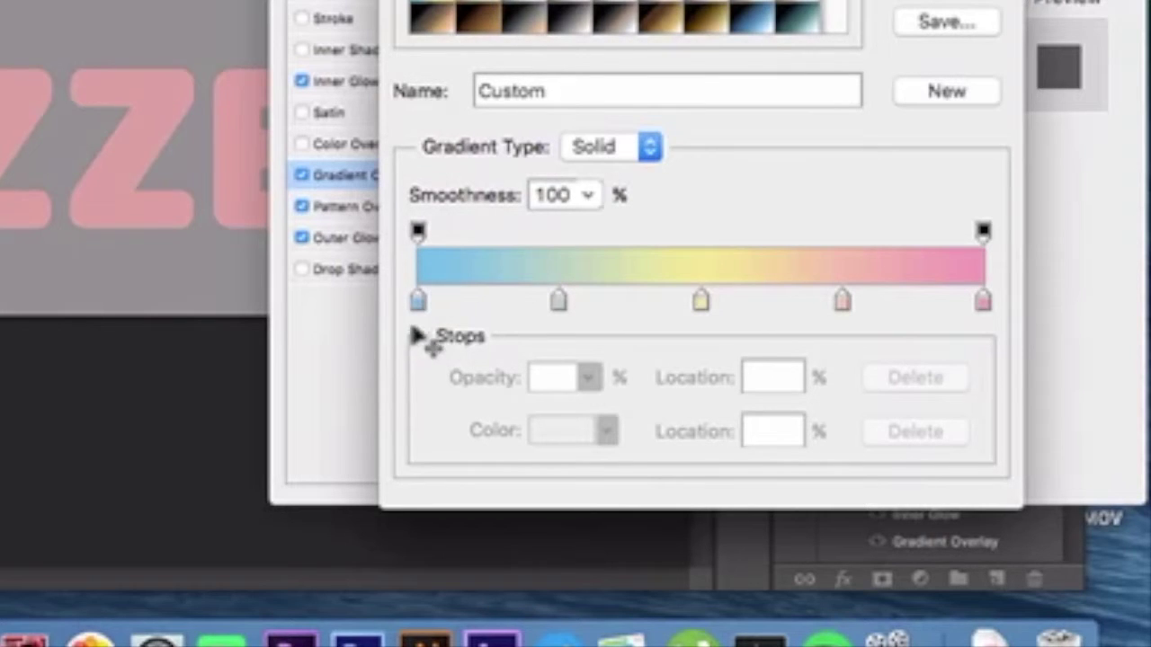
Examine the colour of each of the five stops in the Gradient Overlay's custom gradient
{"action": "left_click", "coordinate": [418, 302]}
{"action": "left_click", "coordinate": [562, 433]}
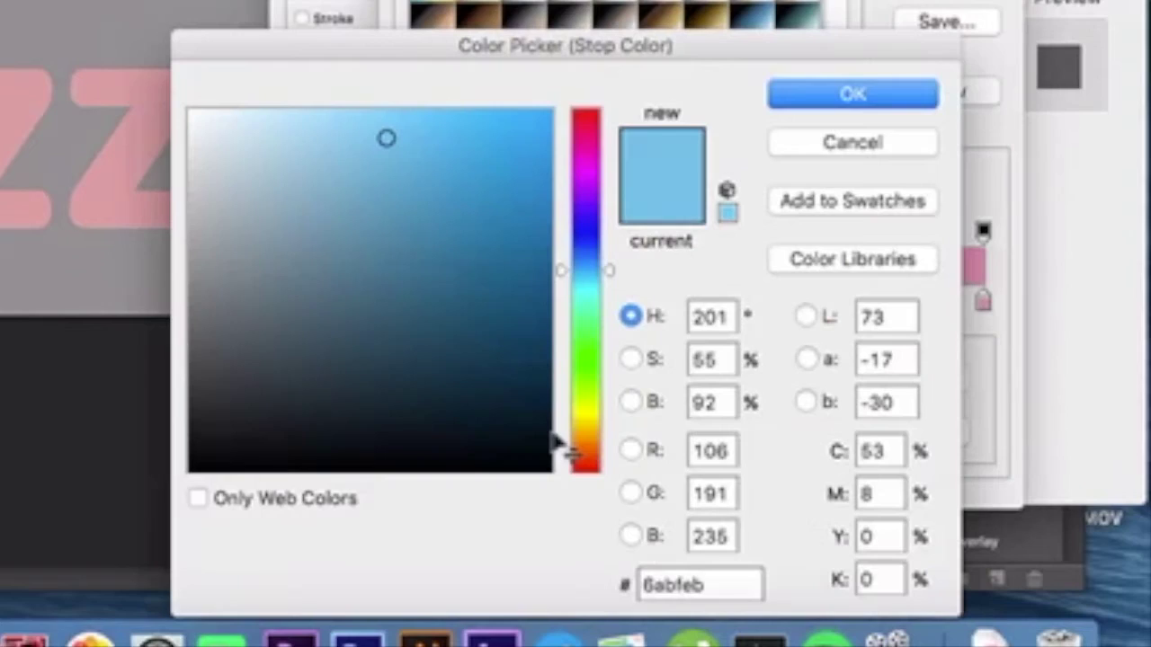
{"action": "left_click", "coordinate": [840, 96]}
{"action": "left_click", "coordinate": [558, 304]}
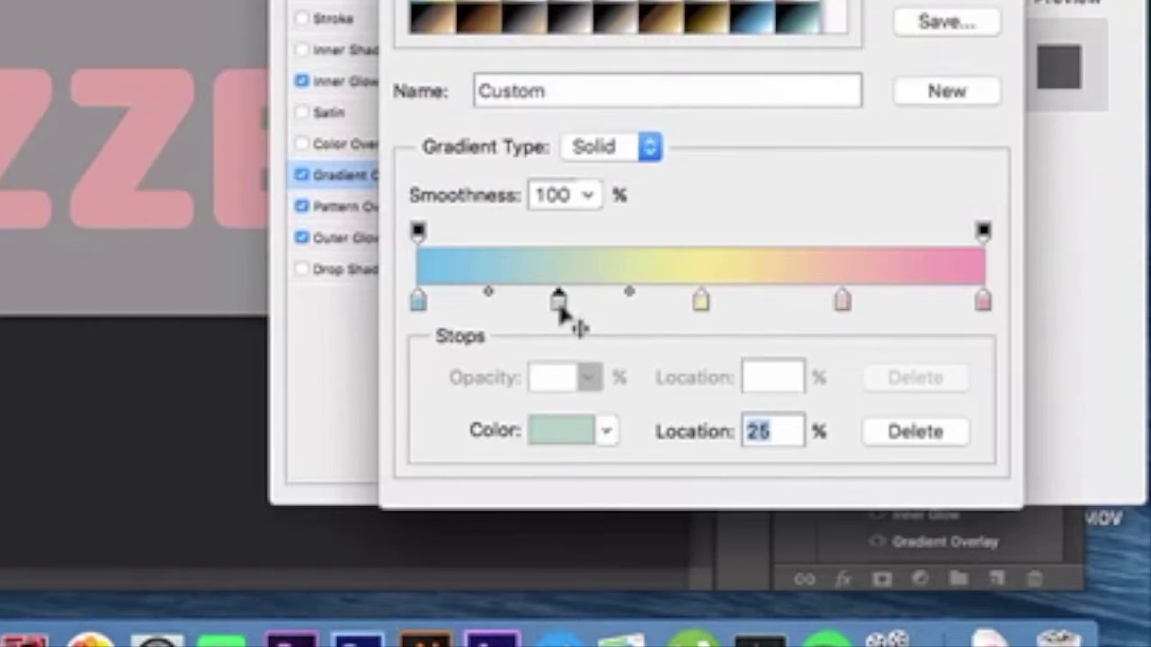
{"action": "left_click", "coordinate": [567, 433]}
{"action": "left_click", "coordinate": [903, 97]}
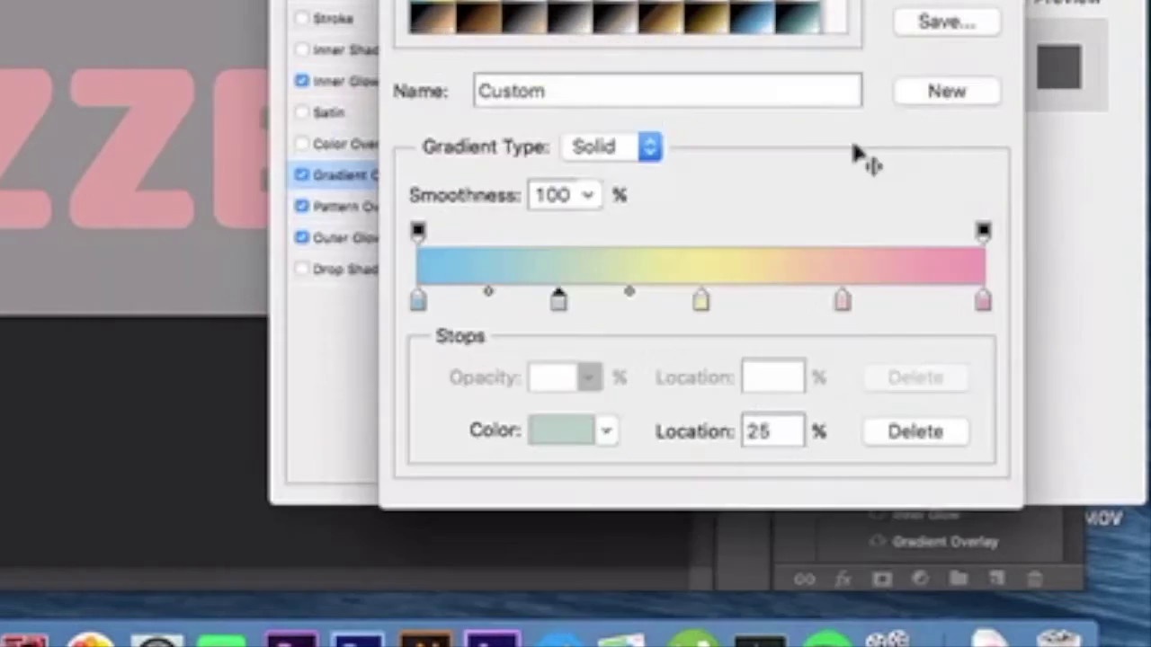
{"action": "left_click", "coordinate": [702, 303]}
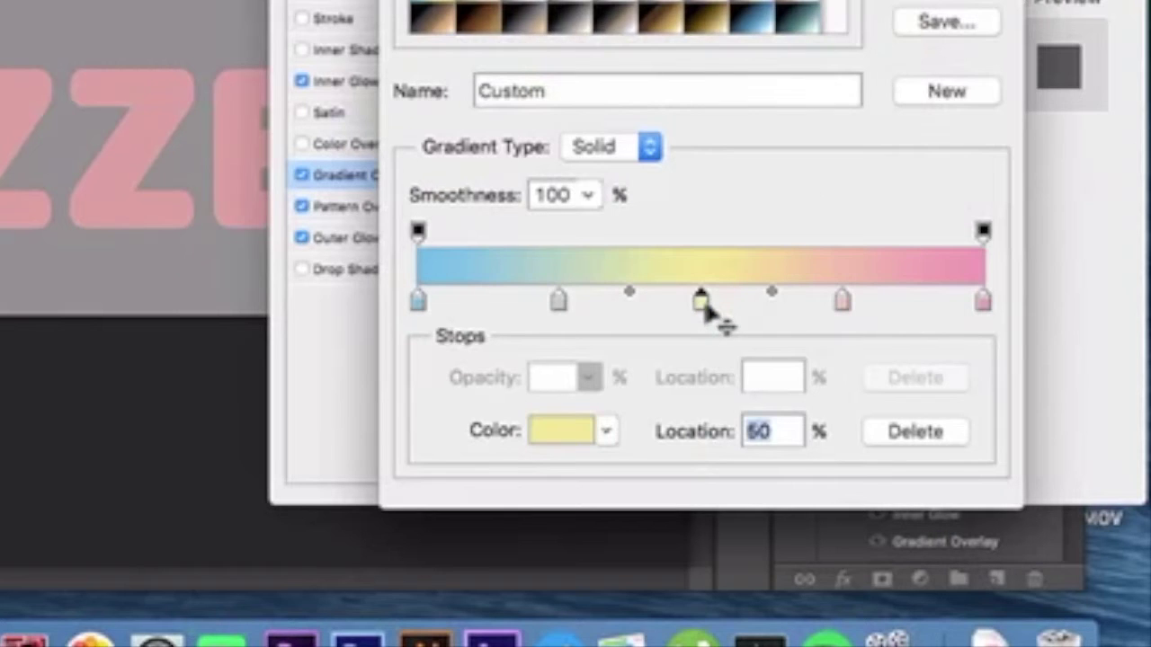
{"action": "left_click", "coordinate": [568, 435]}
{"action": "left_click", "coordinate": [840, 99]}
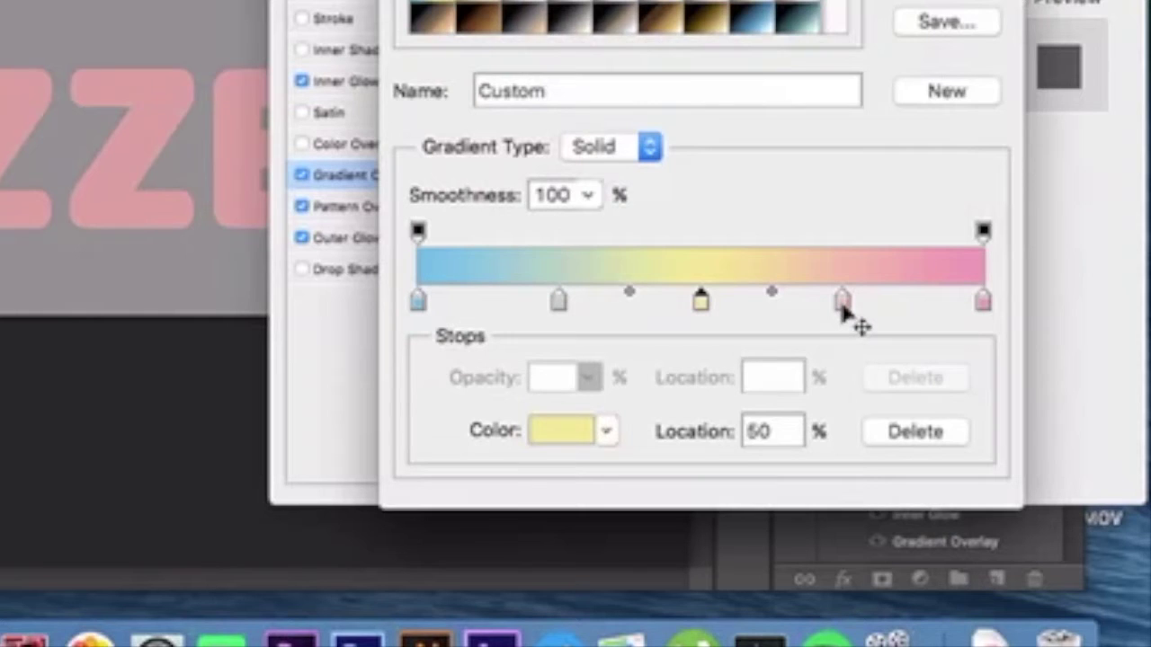
{"action": "left_click", "coordinate": [842, 302]}
{"action": "left_click", "coordinate": [583, 436]}
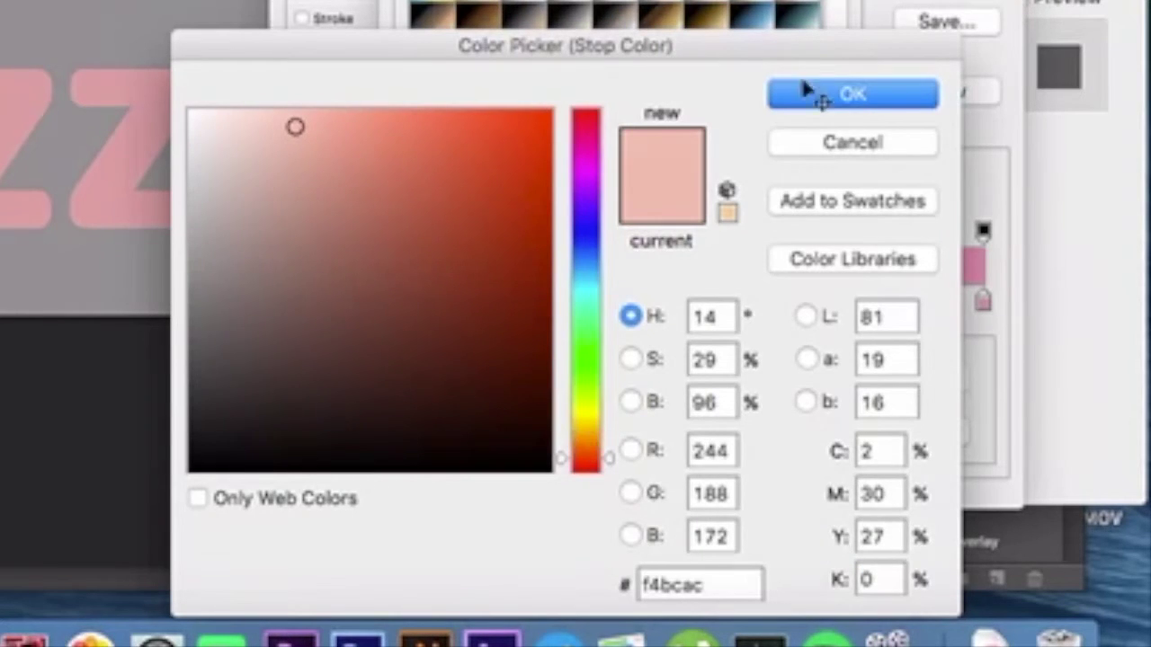
{"action": "left_click", "coordinate": [841, 94]}
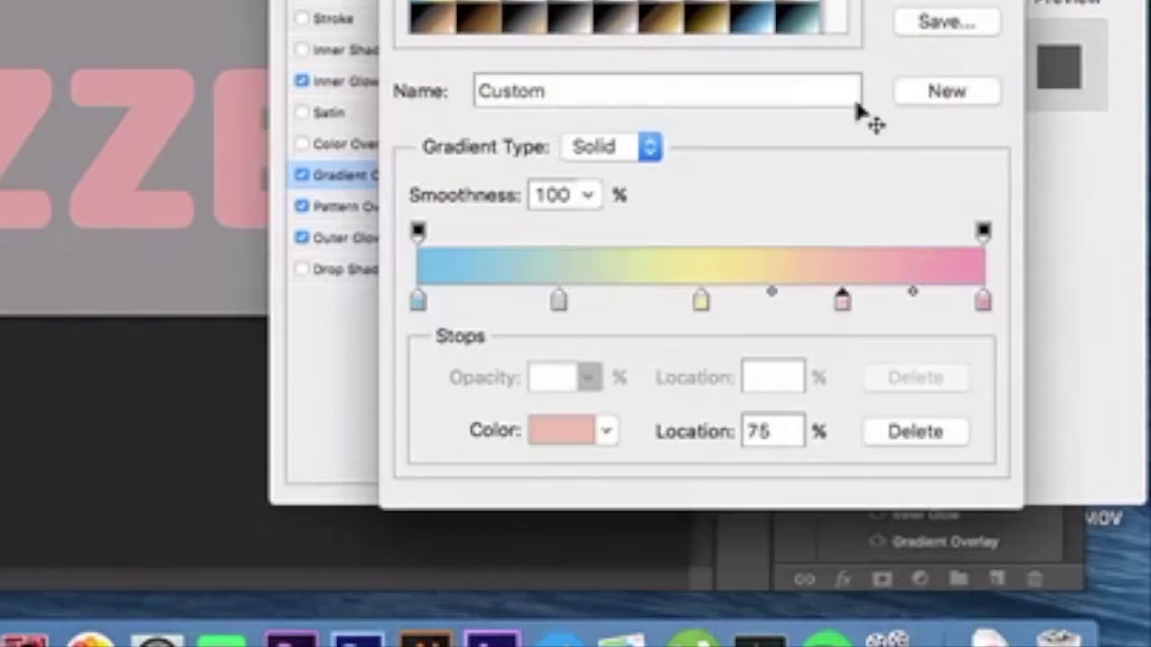
{"action": "left_click", "coordinate": [981, 306]}
{"action": "left_click", "coordinate": [583, 436]}
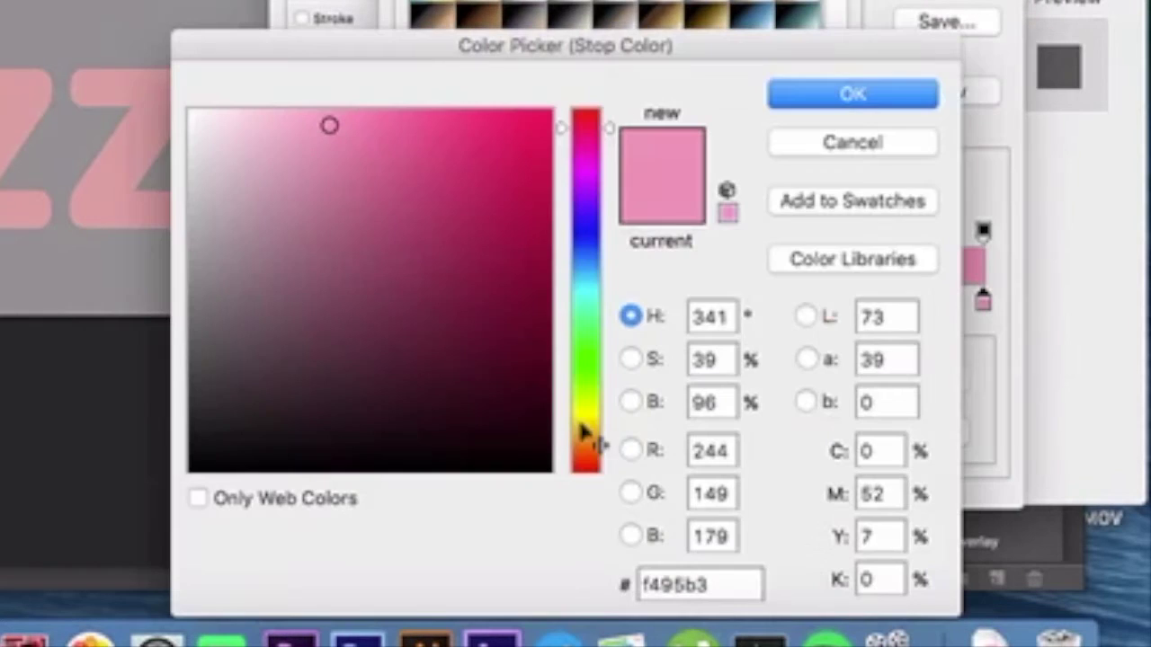
{"action": "left_click", "coordinate": [861, 93]}
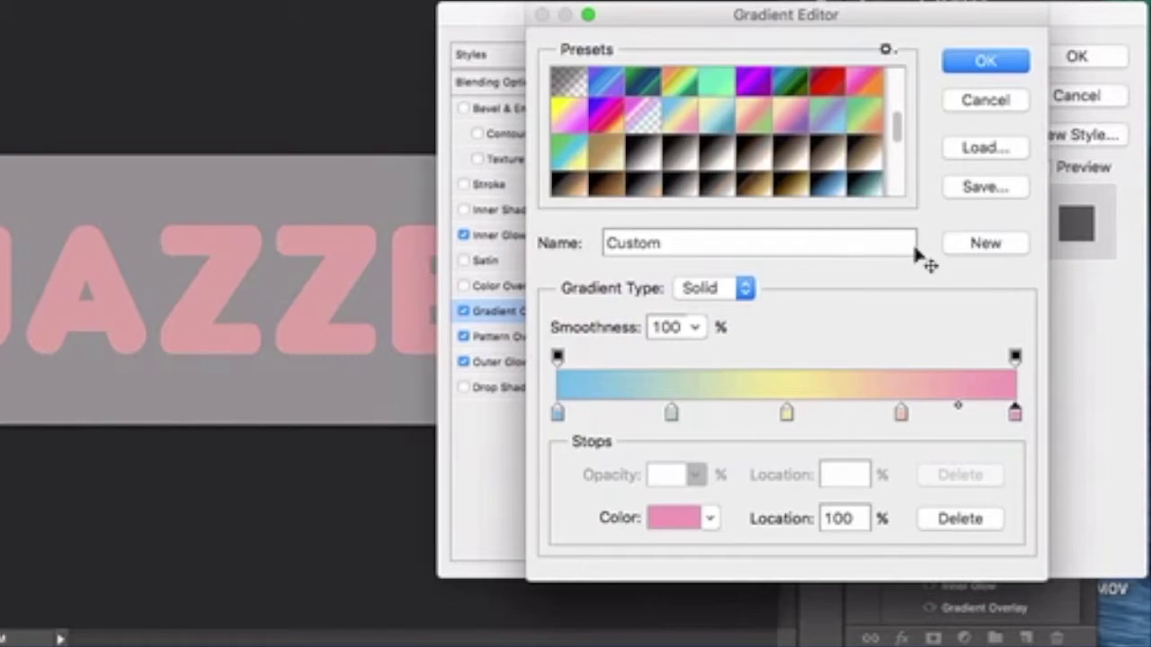
{"action": "left_click", "coordinate": [1022, 68]}
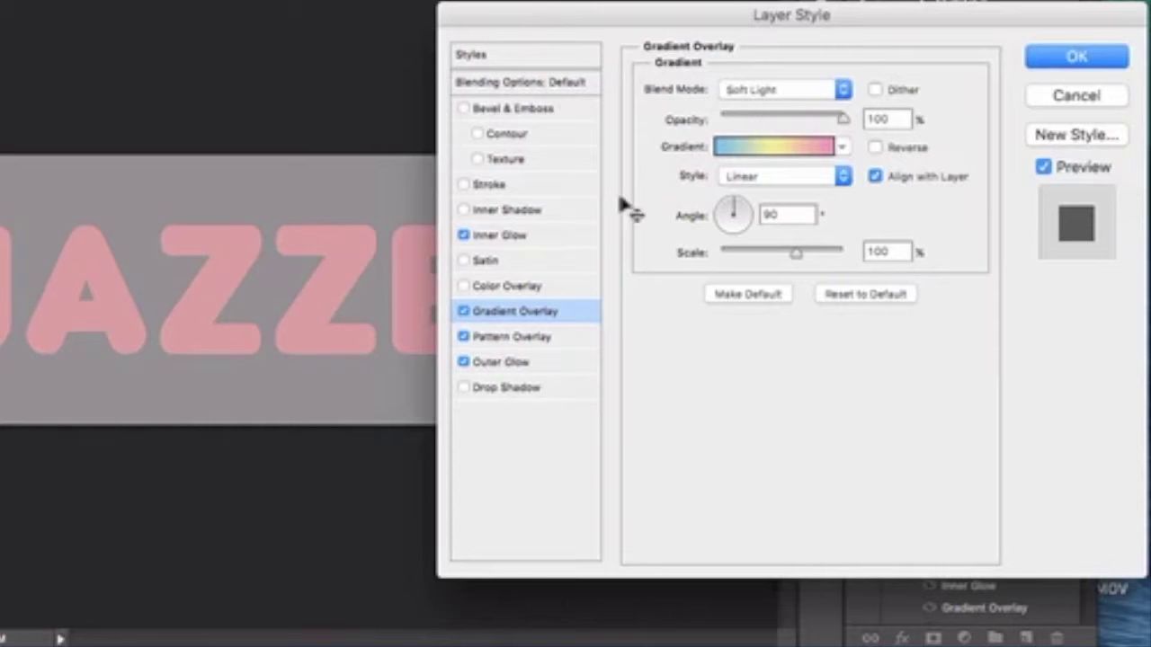
Examine the Jazzed layer's Pattern Overlay settings, its available patterns and the pattern libraries
{"action": "left_click", "coordinate": [576, 342]}
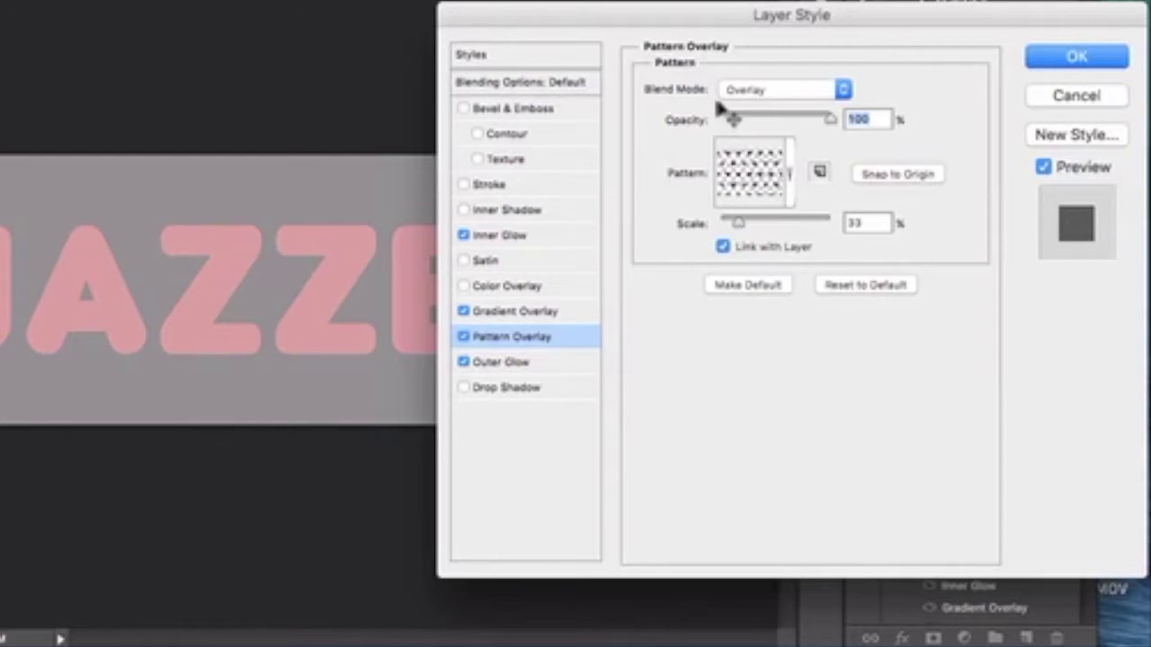
{"action": "left_click", "coordinate": [790, 174]}
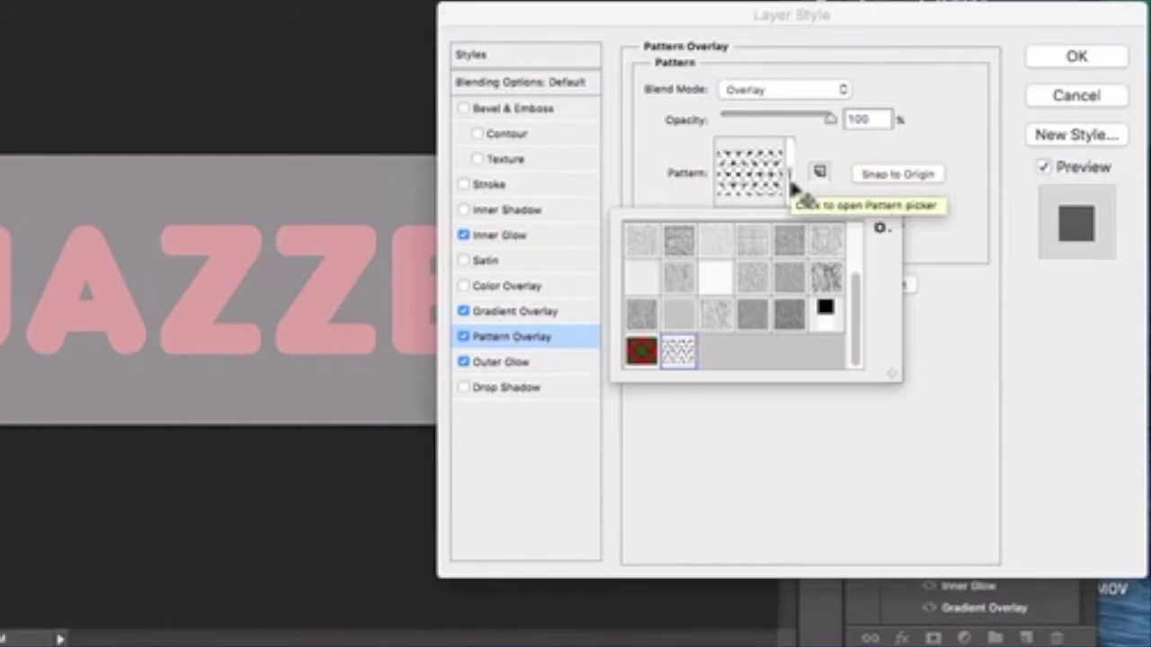
{"action": "left_click", "coordinate": [882, 234]}
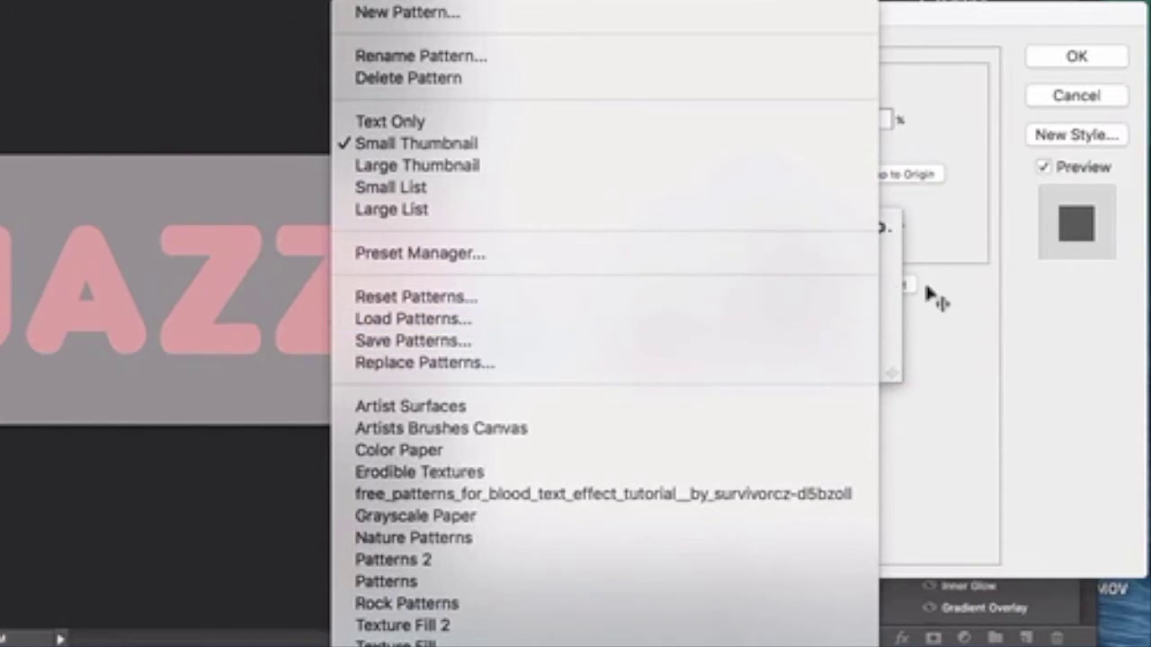
{"action": "left_click", "coordinate": [1001, 292]}
{"action": "left_click", "coordinate": [951, 254]}
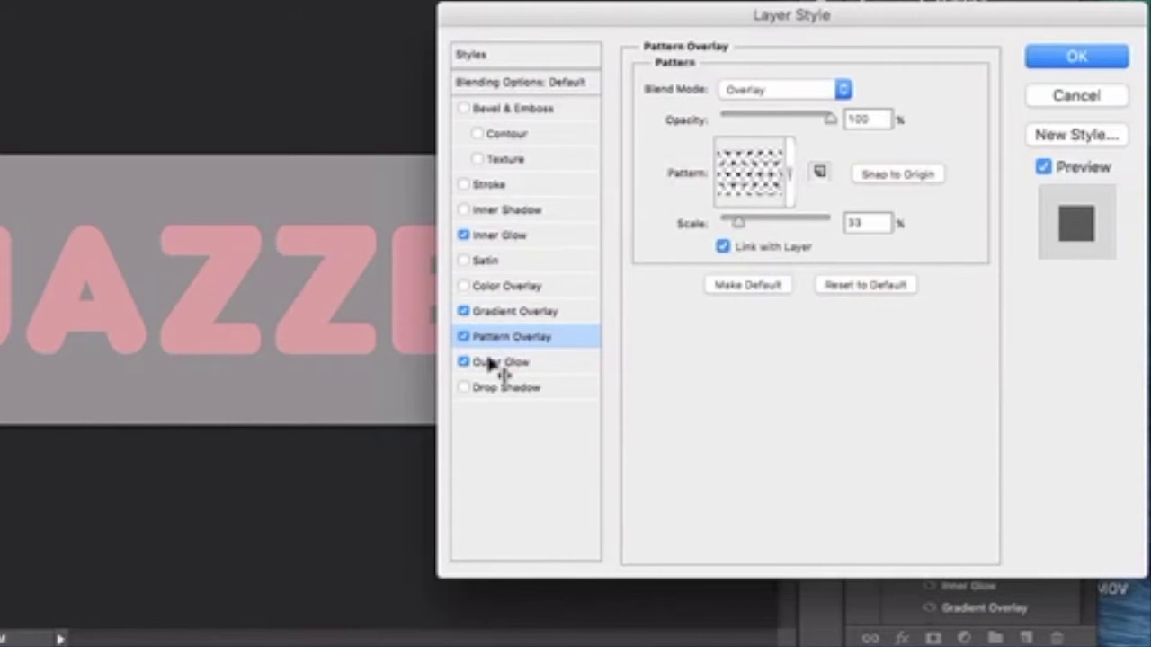
Check the Outer Glow settings, accept the layer styles and show all effects of the Jazzed layer
{"action": "left_click", "coordinate": [524, 363]}
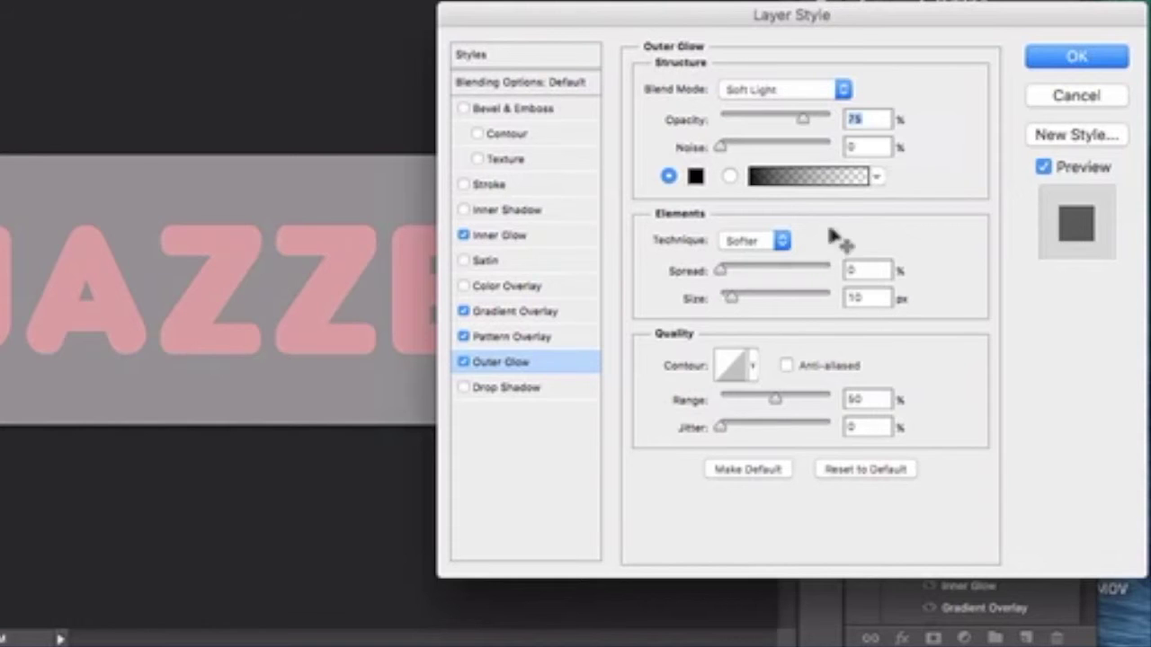
{"action": "left_click", "coordinate": [1095, 56]}
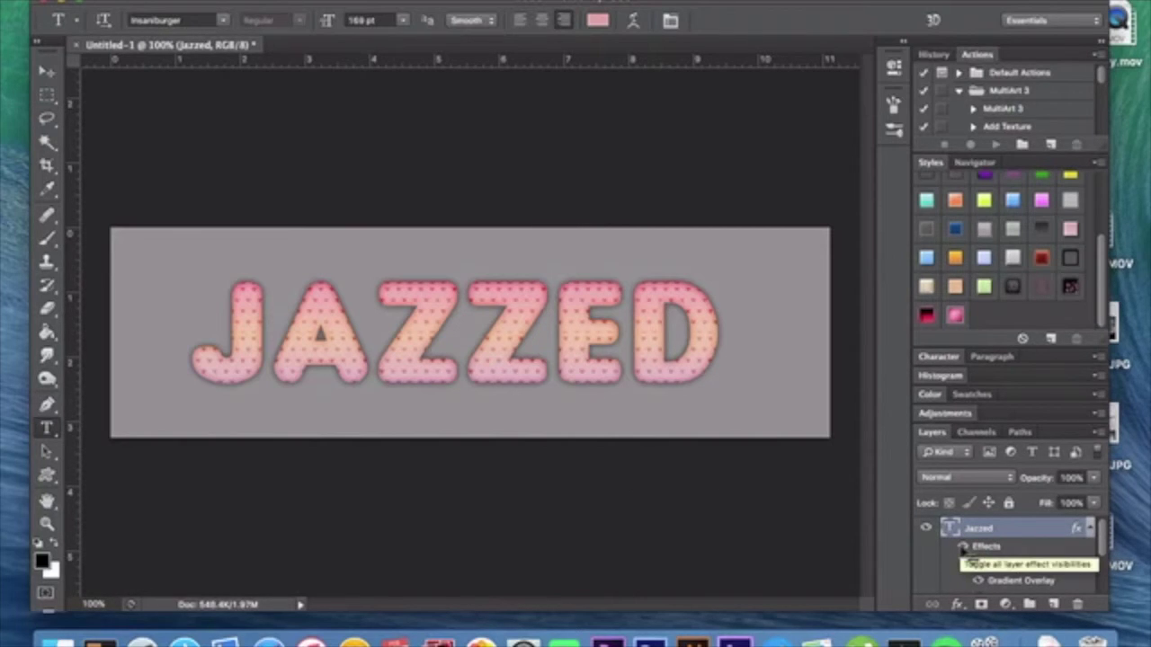
Choose the Paint Bucket tool and examine its Pattern fill source and the available patterns
{"action": "scroll", "coordinate": [963, 549], "scroll_direction": "down", "scroll_amount": 3}
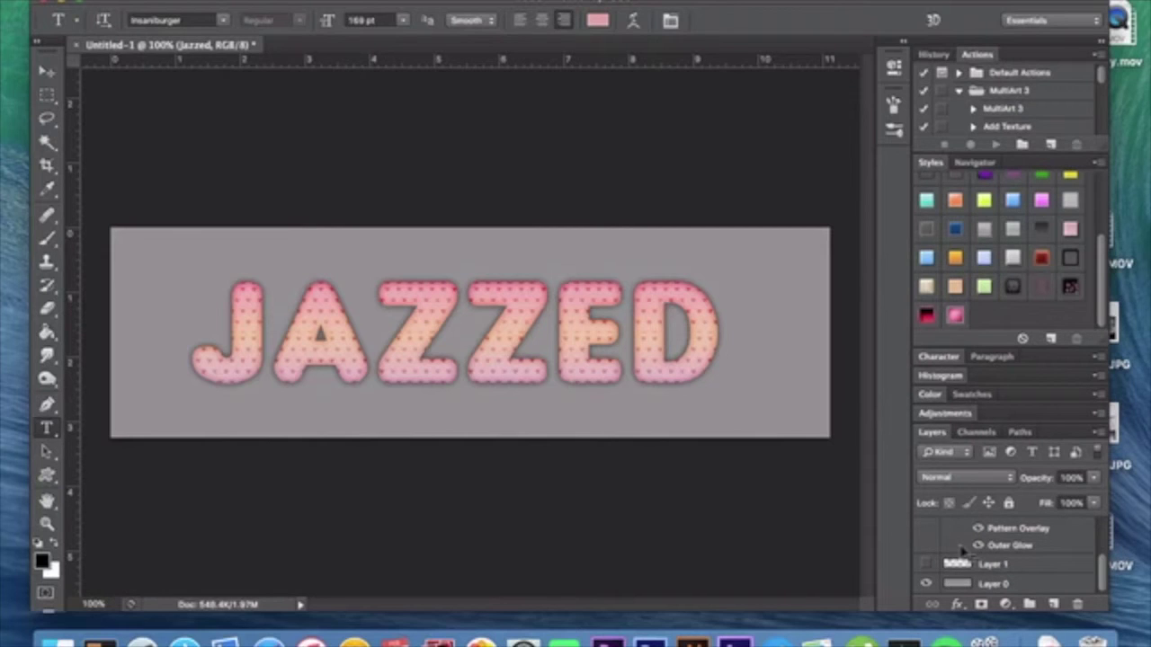
{"action": "left_click", "coordinate": [48, 334]}
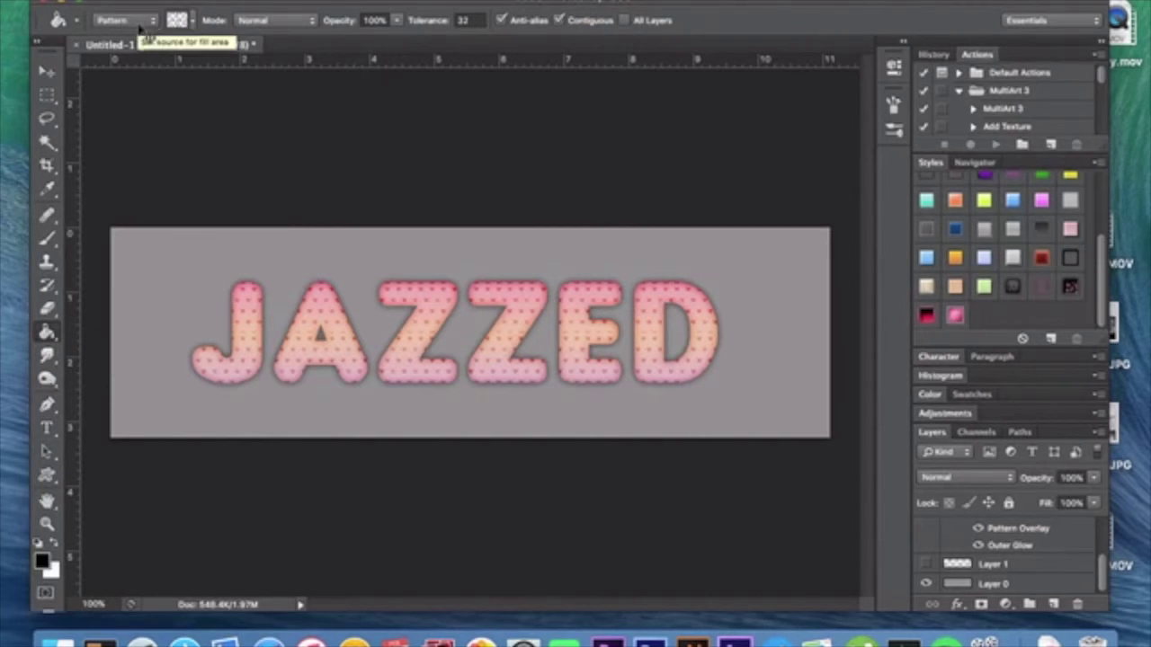
{"action": "left_click", "coordinate": [142, 21]}
{"action": "left_click", "coordinate": [144, 21]}
{"action": "left_click", "coordinate": [178, 20]}
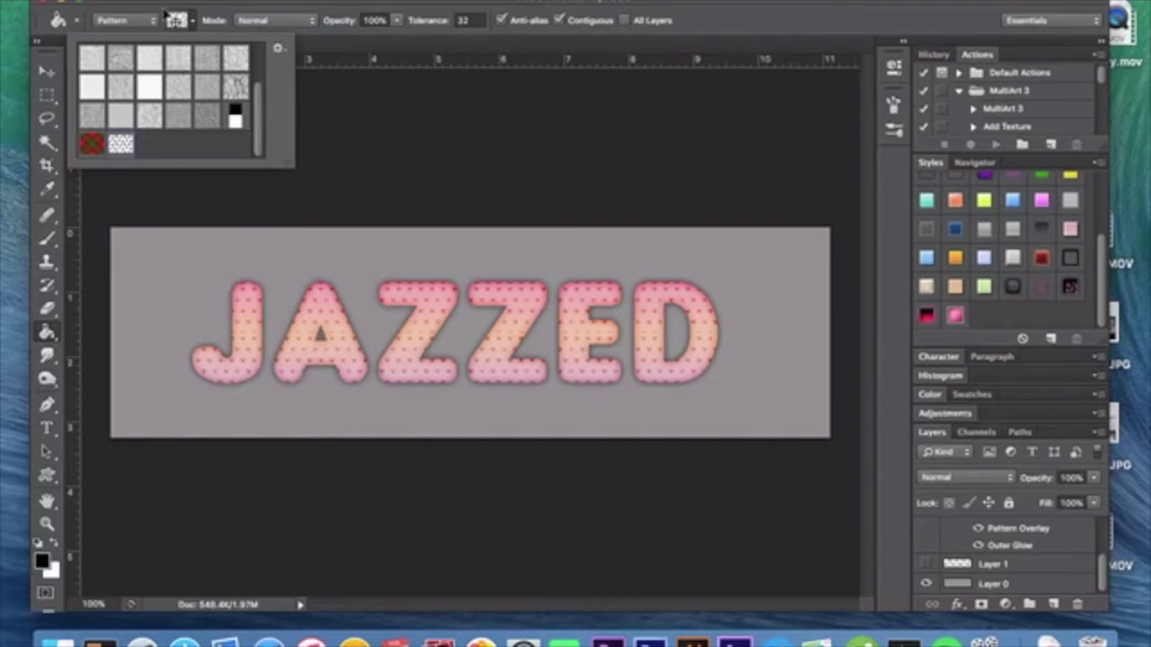
{"action": "left_click", "coordinate": [191, 27]}
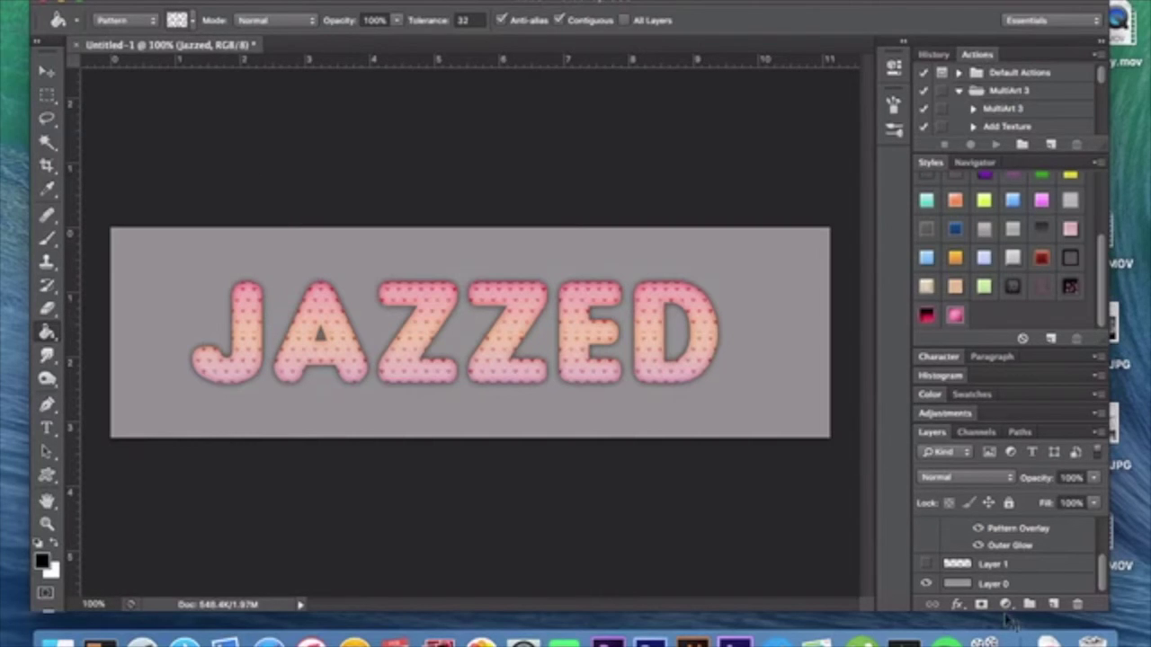
Show Layer 1 with its heart pattern above the grey background layer
{"action": "left_click", "coordinate": [1011, 586]}
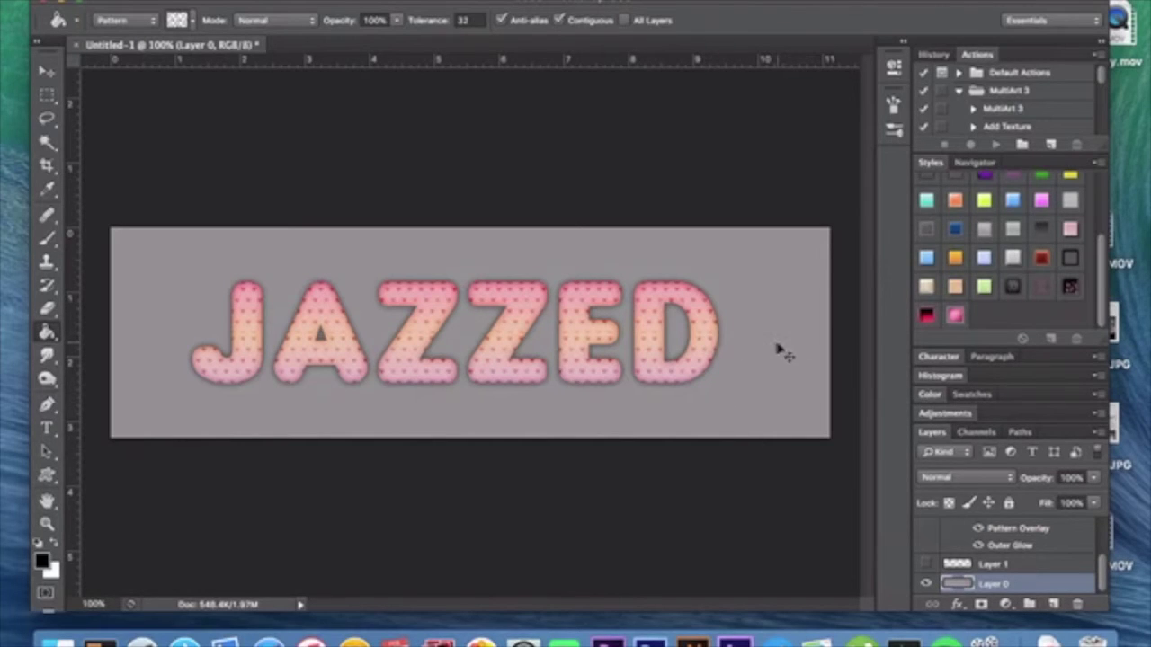
{"action": "left_click", "coordinate": [960, 564]}
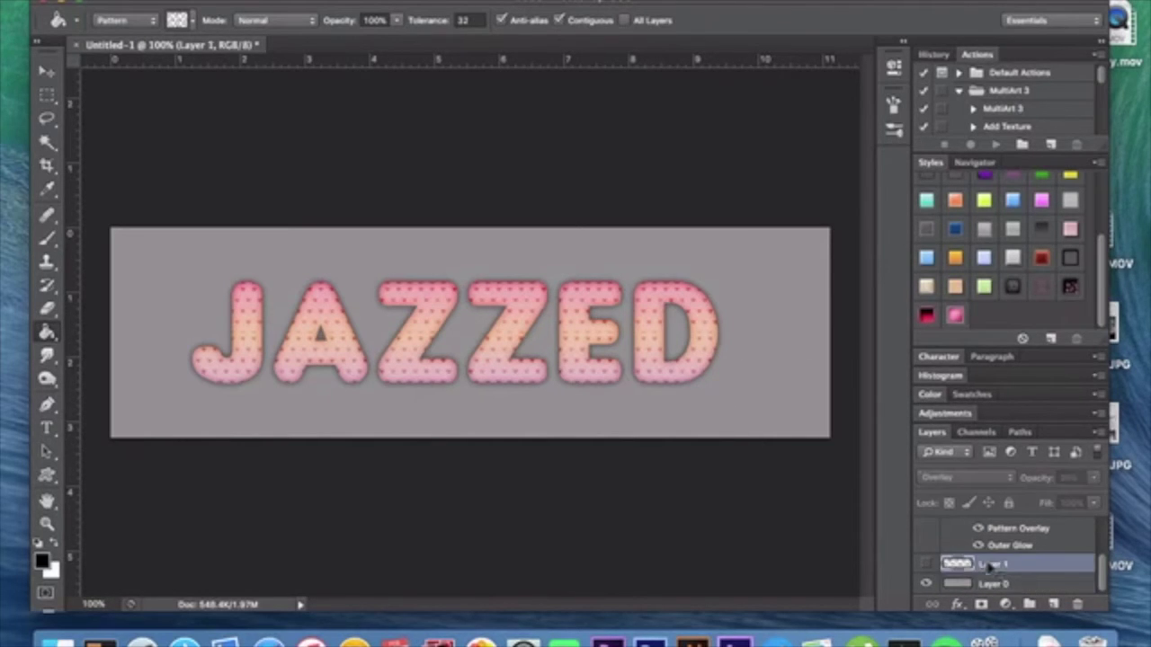
{"action": "left_click", "coordinate": [926, 564]}
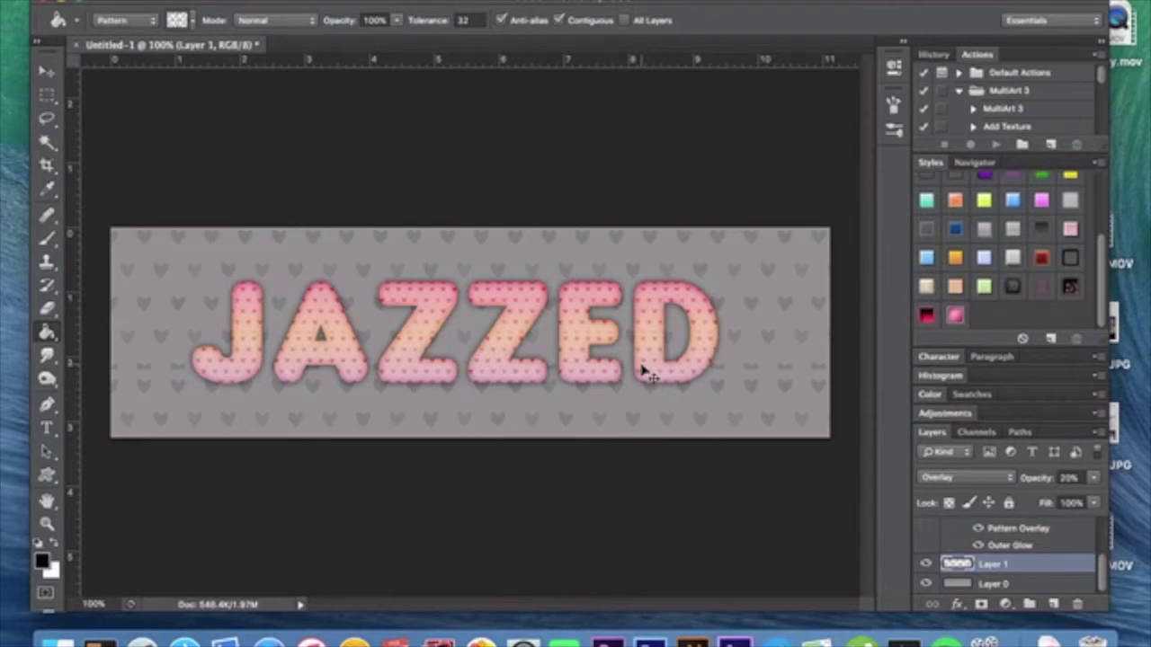
{"action": "left_click", "coordinate": [48, 72]}
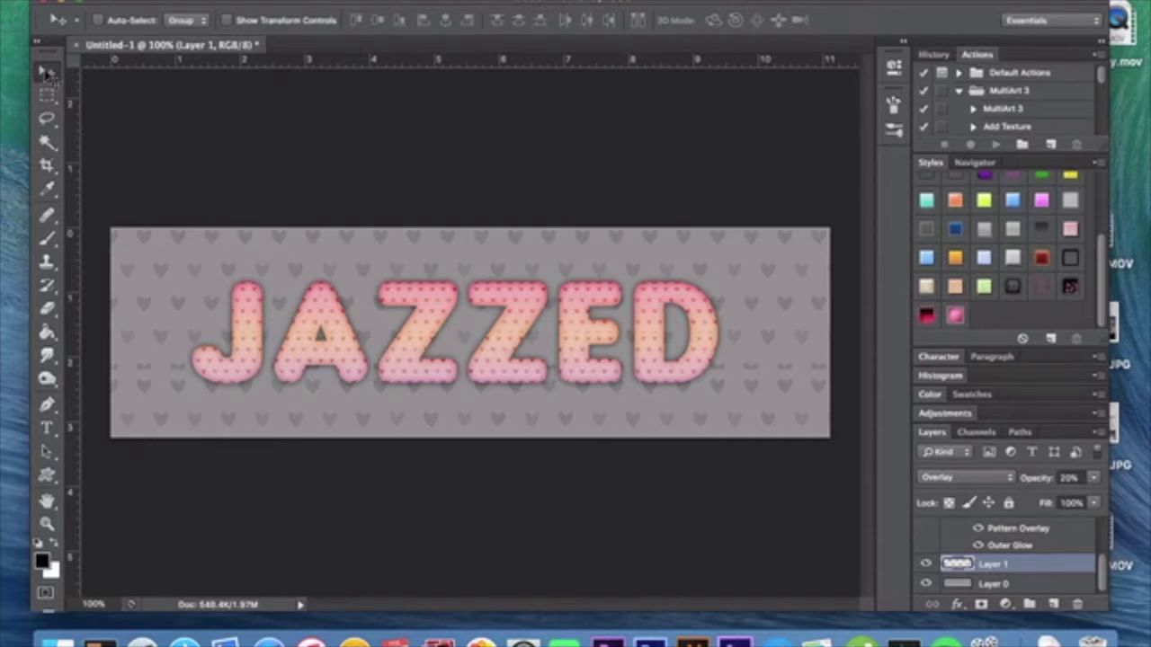
{"action": "left_click", "coordinate": [47, 167]}
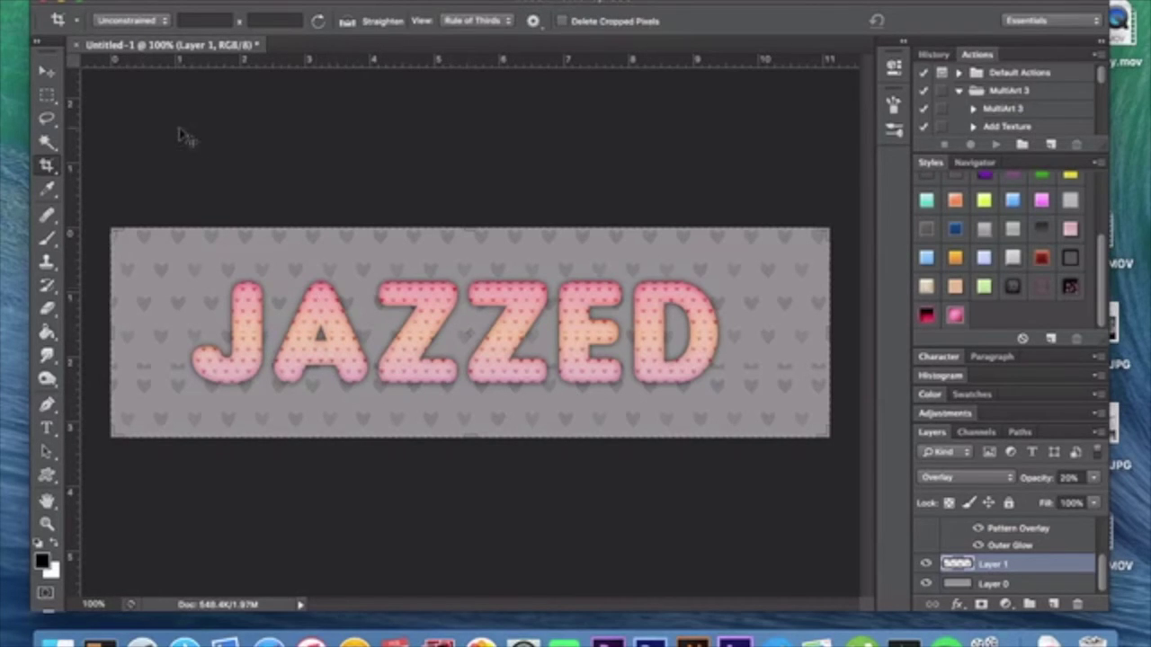
{"action": "left_click", "coordinate": [47, 72]}
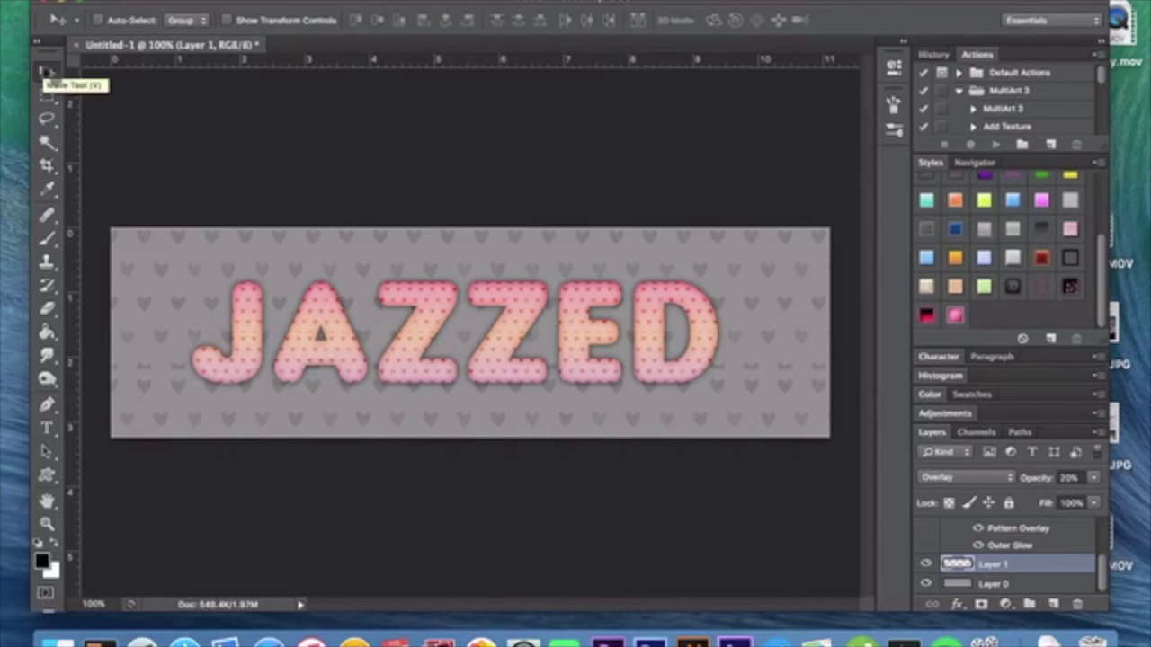